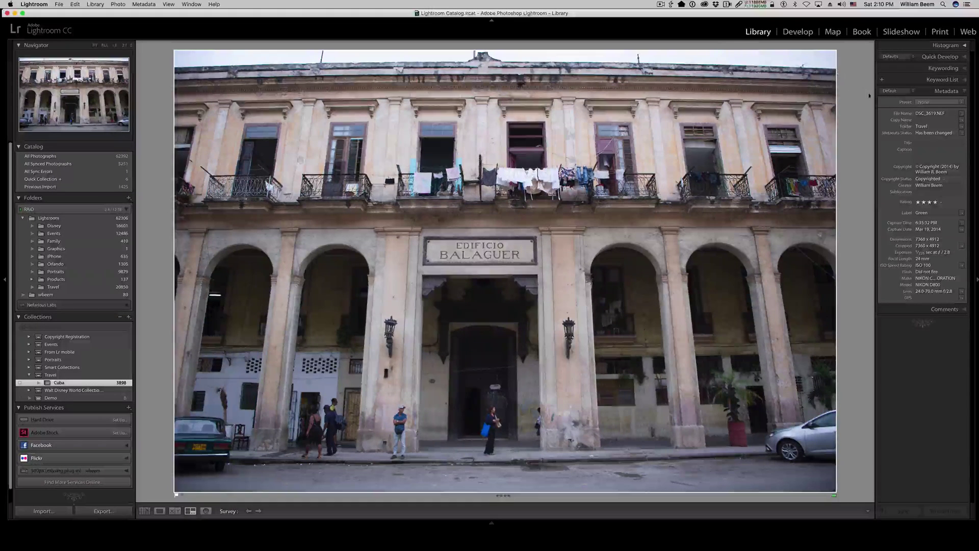
# Switch to the Develop module to edit the Edificio Balaguer facade photo
pyautogui.click(800, 32)
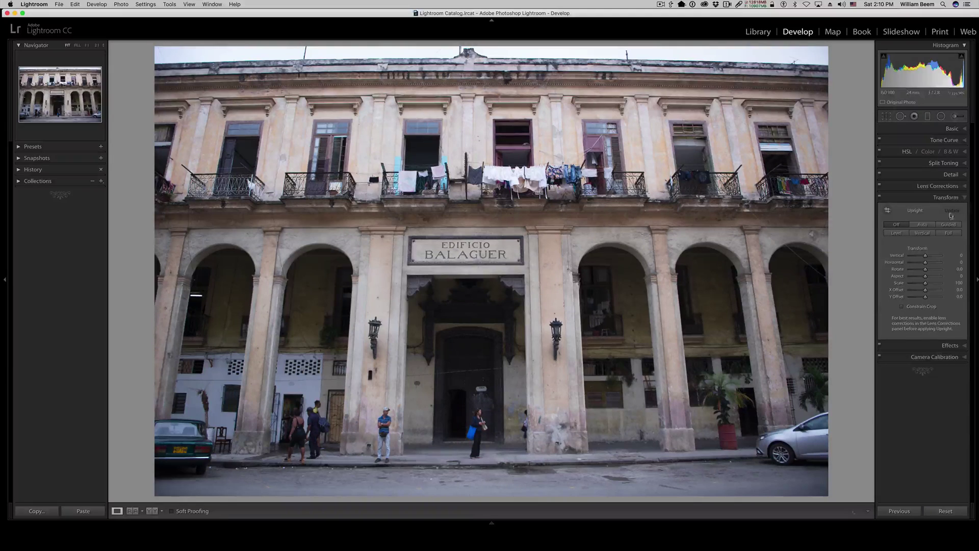
# Enable the Nikon lens profile correction, comparing before and after, and remove chromatic aberration
pyautogui.click(963, 186)
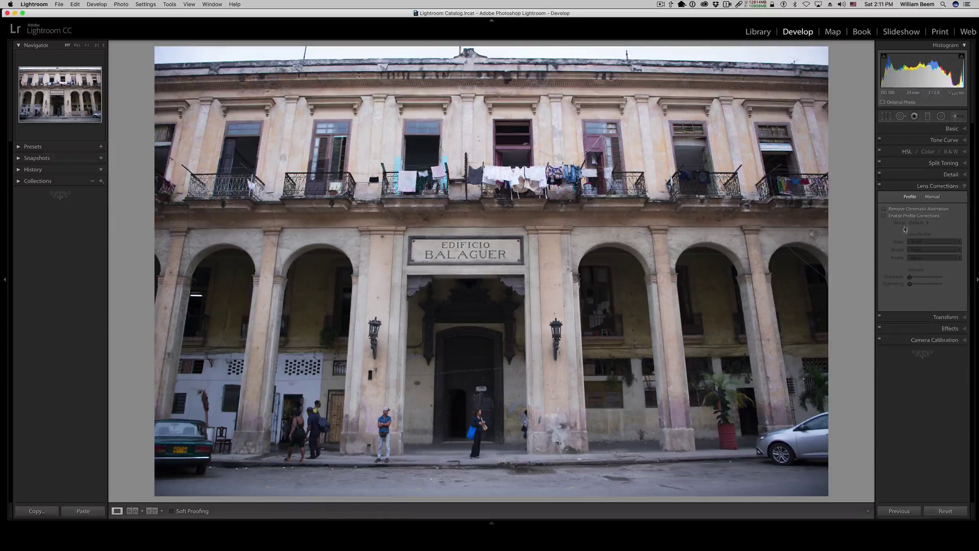
pyautogui.click(885, 216)
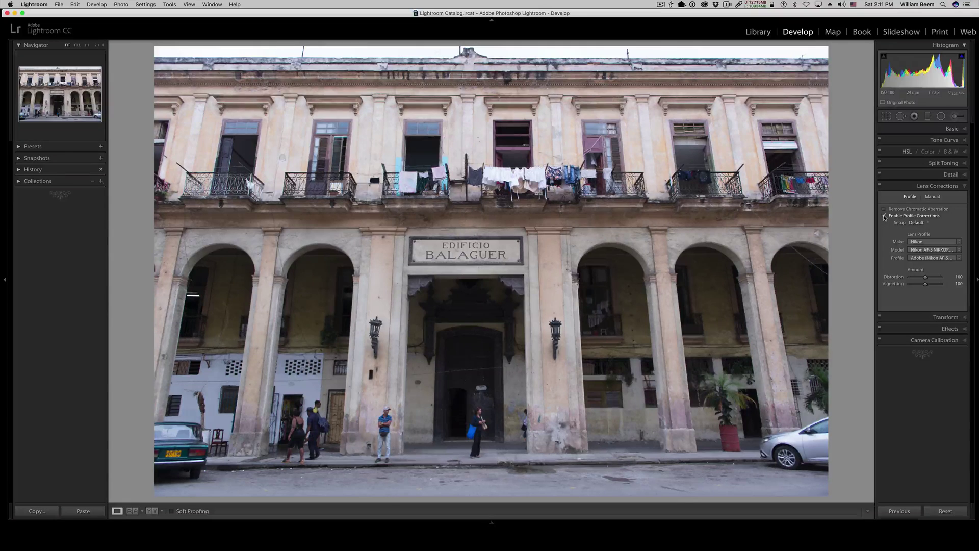
pyautogui.click(885, 216)
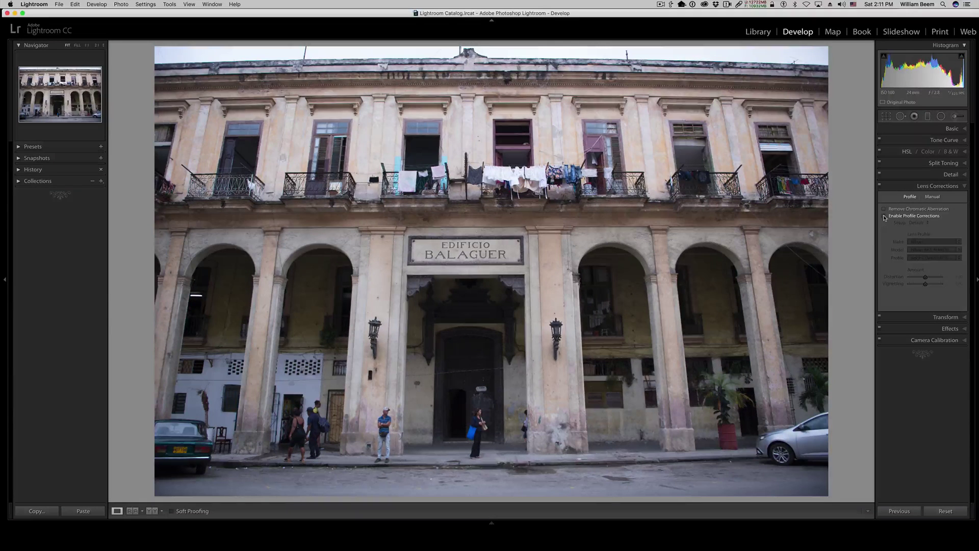
pyautogui.click(884, 216)
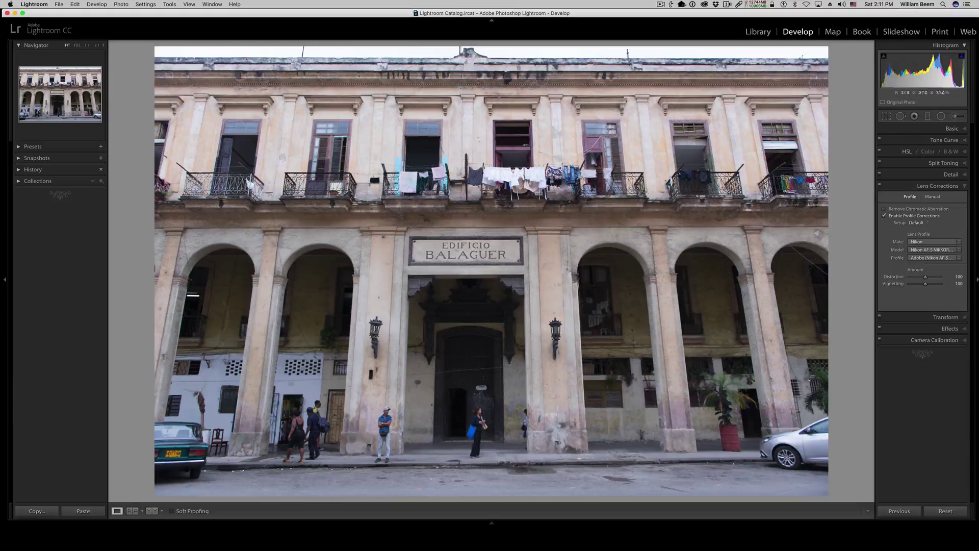
pyautogui.click(884, 207)
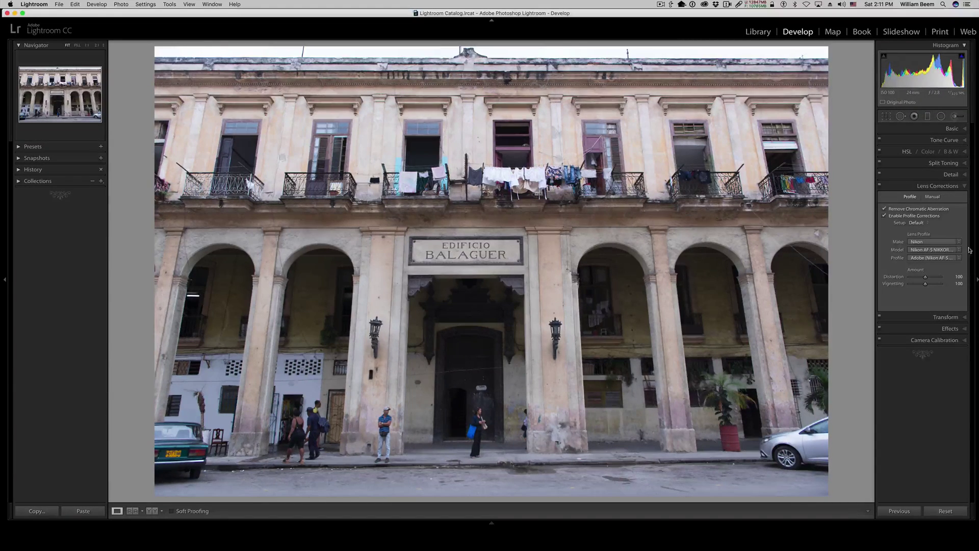
# Apply Upright Auto, then skew the perspective with Vertical +9 and Horizontal +21
pyautogui.click(964, 317)
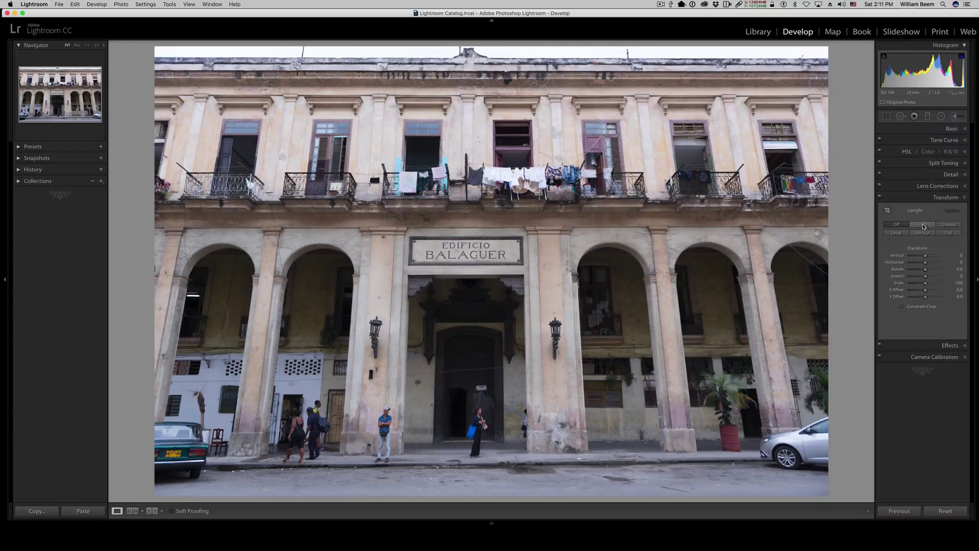
pyautogui.click(924, 225)
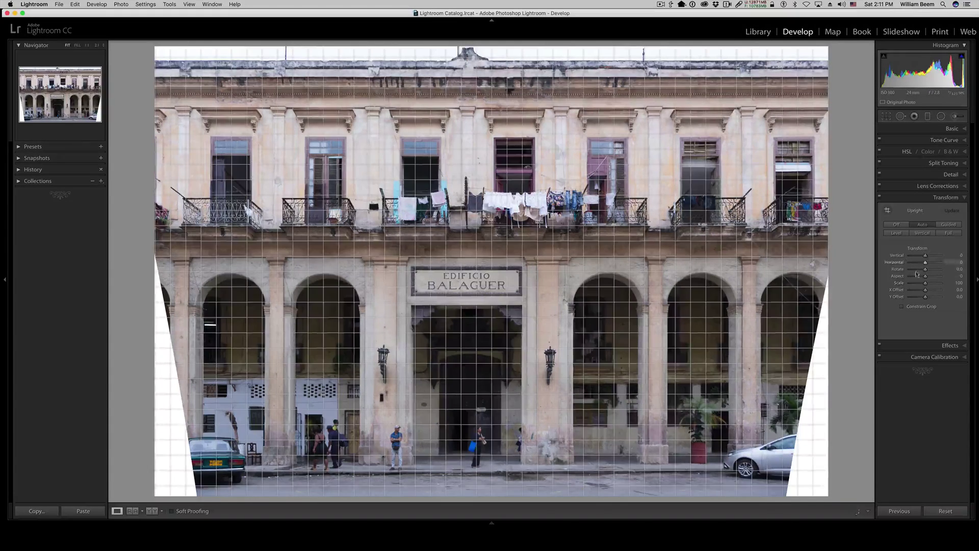
pyautogui.moveTo(926, 256)
pyautogui.mouseDown()
pyautogui.moveTo(920, 268)
pyautogui.moveTo(928, 268)
pyautogui.mouseUp()
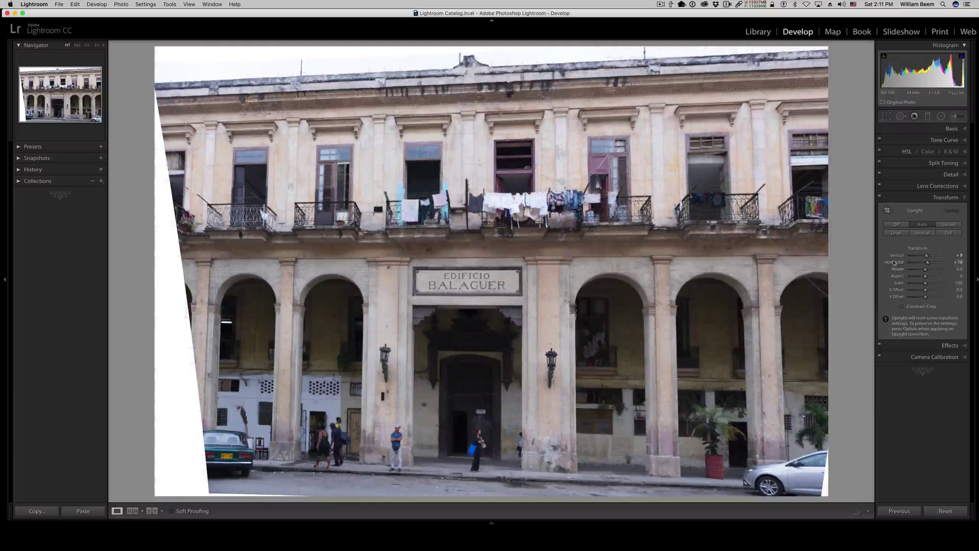
# Reset the Horizontal, Vertical, Rotate and Aspect transform sliders to 0 after a rotation test
pyautogui.doubleClick(894, 262)
pyautogui.doubleClick(896, 257)
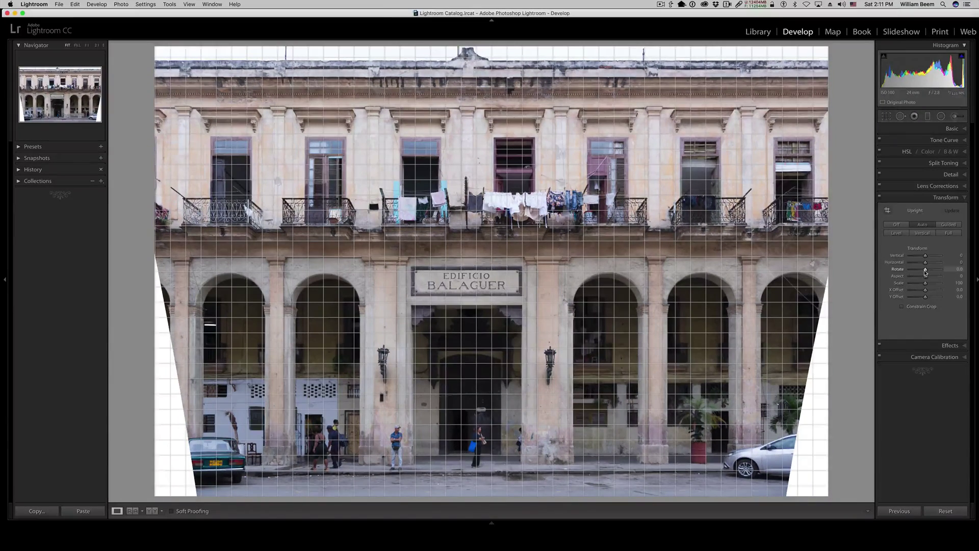
pyautogui.moveTo(926, 272); pyautogui.dragTo(921, 277)
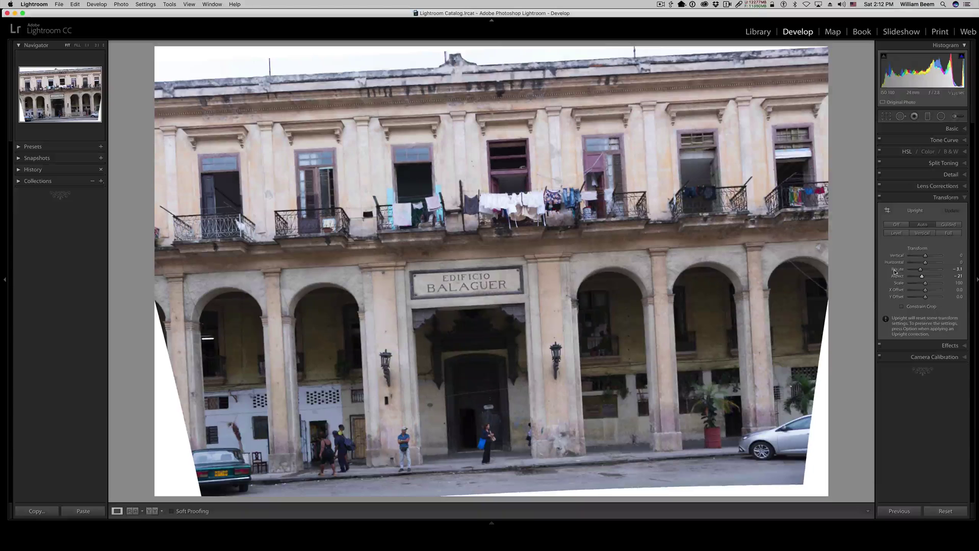
pyautogui.doubleClick(897, 270)
pyautogui.doubleClick(897, 276)
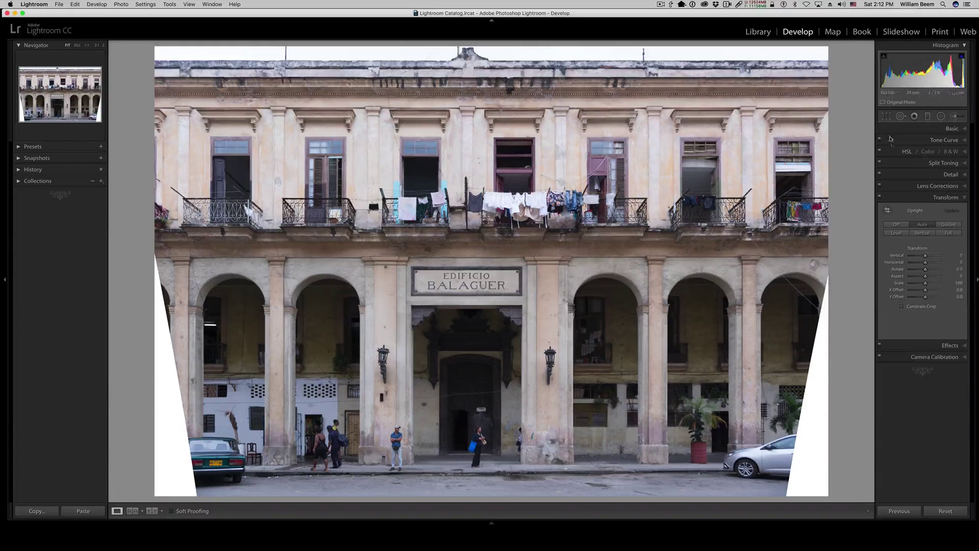
# Crop in from the bottom and top and reposition the facade to remove the white corner wedges
pyautogui.click(886, 117)
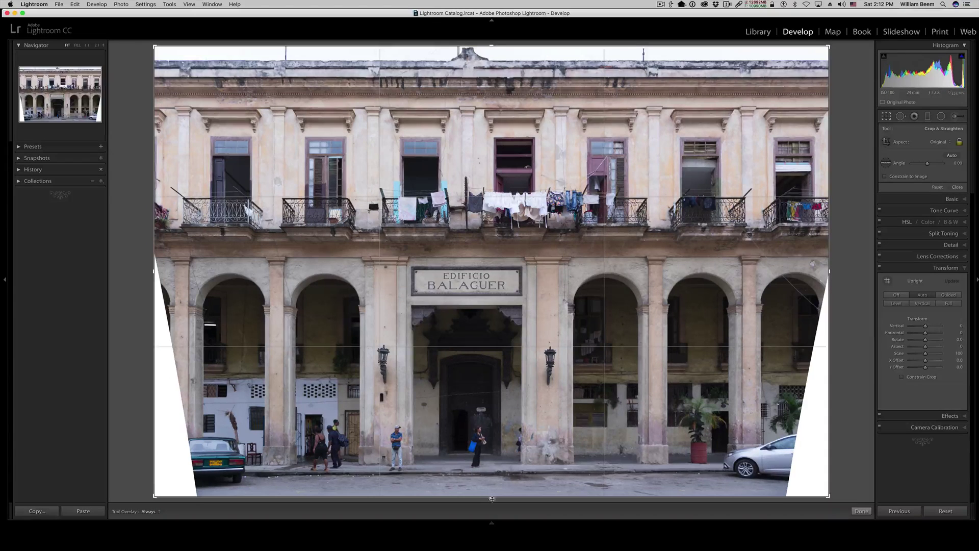
pyautogui.moveTo(491, 498); pyautogui.dragTo(490, 473)
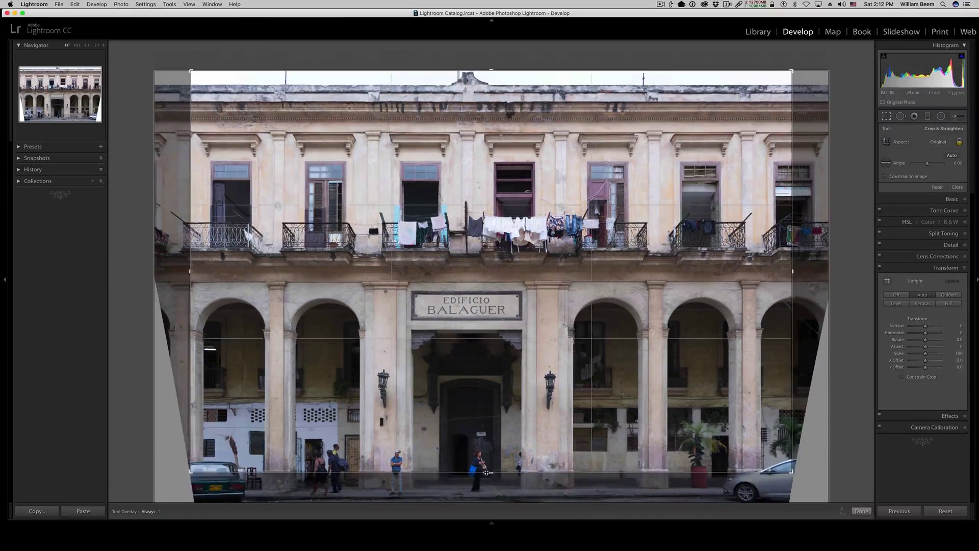
pyautogui.moveTo(442, 319); pyautogui.dragTo(443, 272)
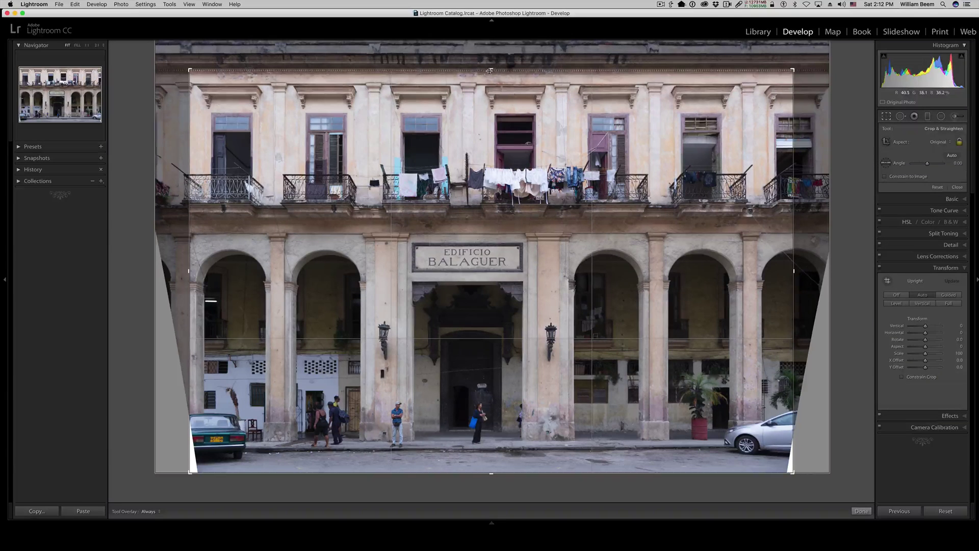
pyautogui.moveTo(491, 70); pyautogui.dragTo(489, 82)
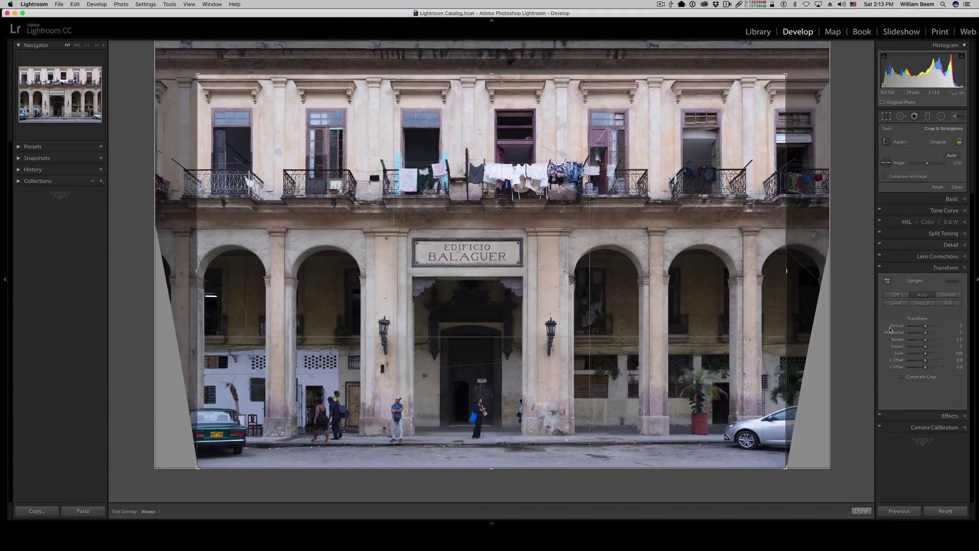
pyautogui.press('Return')
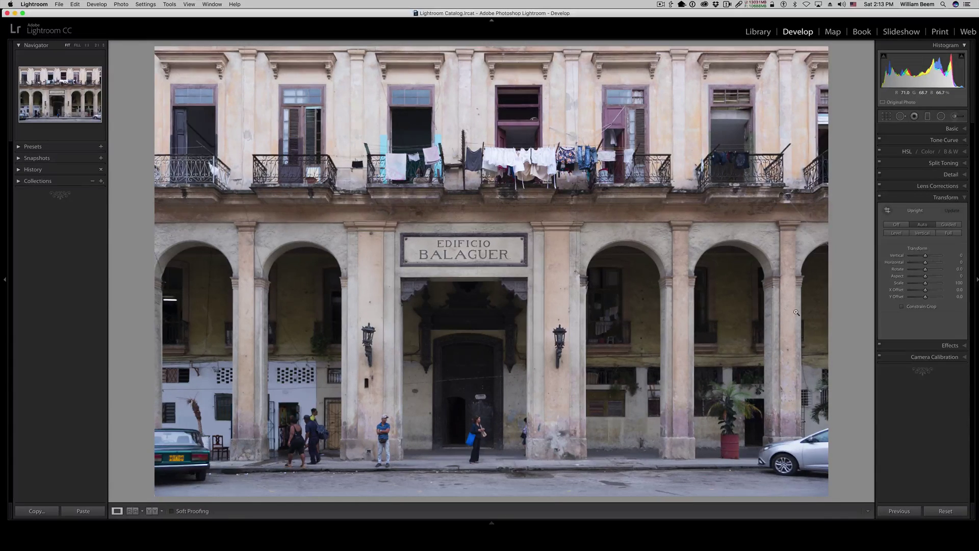
# Set Highlights -16, Shadows +16 and a slight Whites lift, then apply Auto tone
pyautogui.click(963, 129)
pyautogui.press('shift')
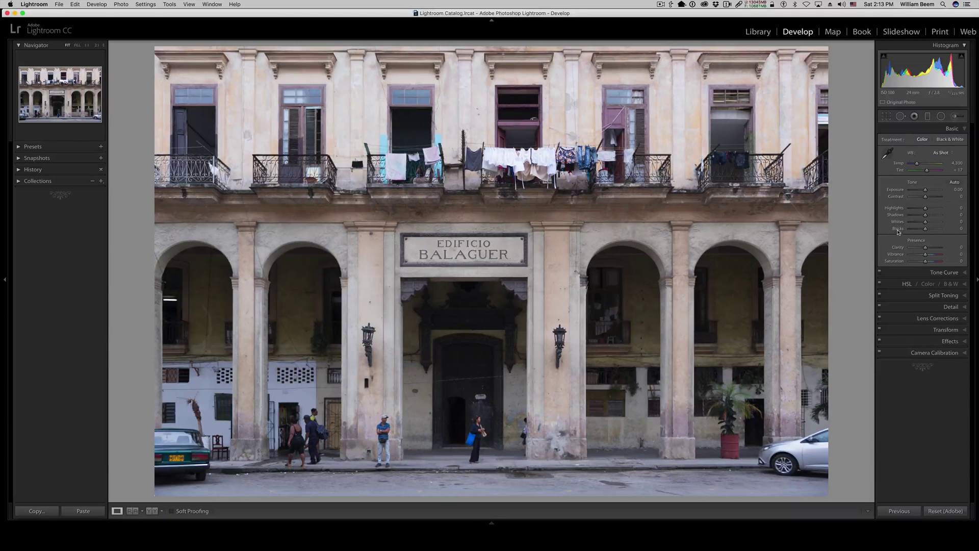
pyautogui.moveTo(899, 228); pyautogui.dragTo(898, 224)
pyautogui.keyDown('shift'); pyautogui.doubleClick(899, 222); pyautogui.keyUp('shift')
pyautogui.keyDown('shift'); pyautogui.doubleClick(896, 215); pyautogui.keyUp('shift')
pyautogui.keyDown('shift'); pyautogui.doubleClick(897, 208); pyautogui.keyUp('shift')
pyautogui.click(954, 182)
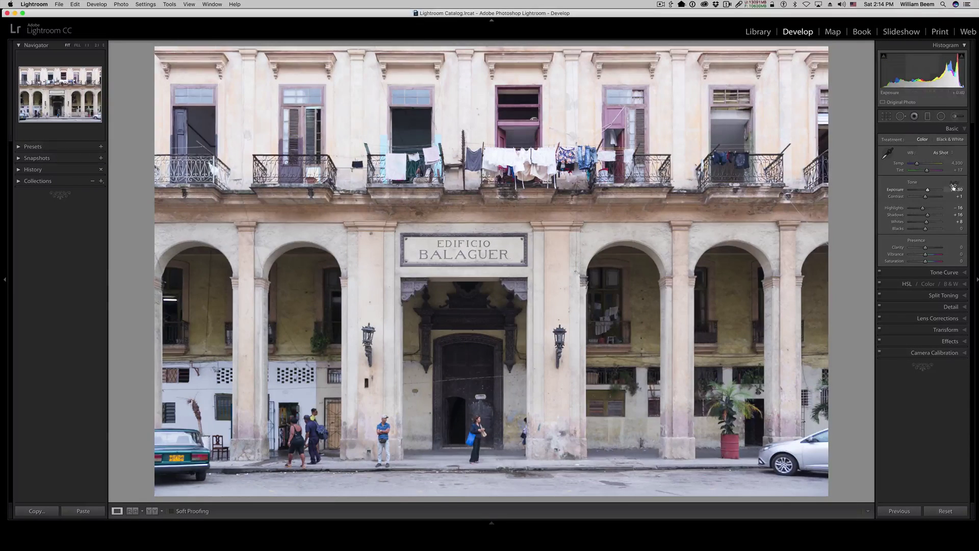
# Set Blacks -24, Clarity +33 and Vibrance +36, then draw a graduated filter across the top
pyautogui.click(959, 195)
pyautogui.click(904, 440)
pyautogui.keyDown('shift'); pyautogui.doubleClick(895, 228); pyautogui.keyUp('shift')
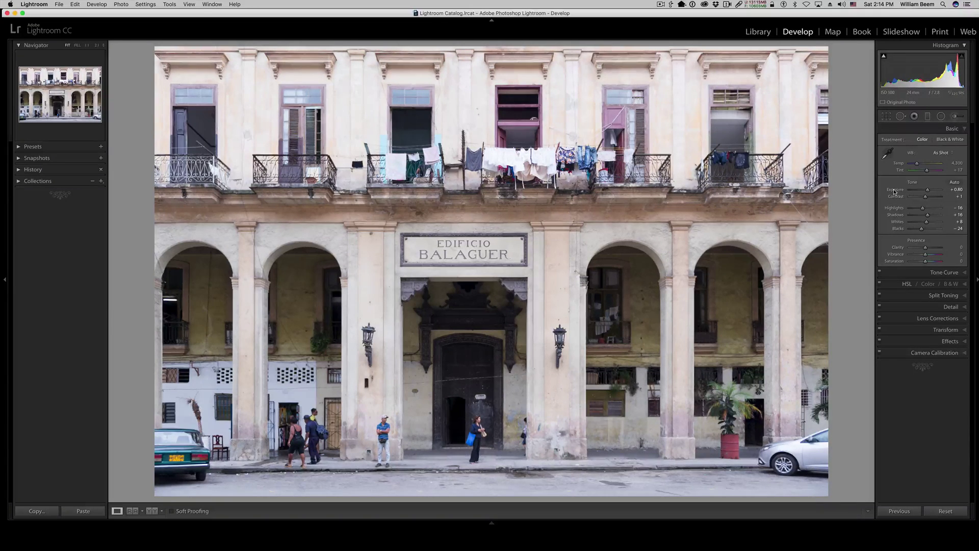
pyautogui.doubleClick(895, 190)
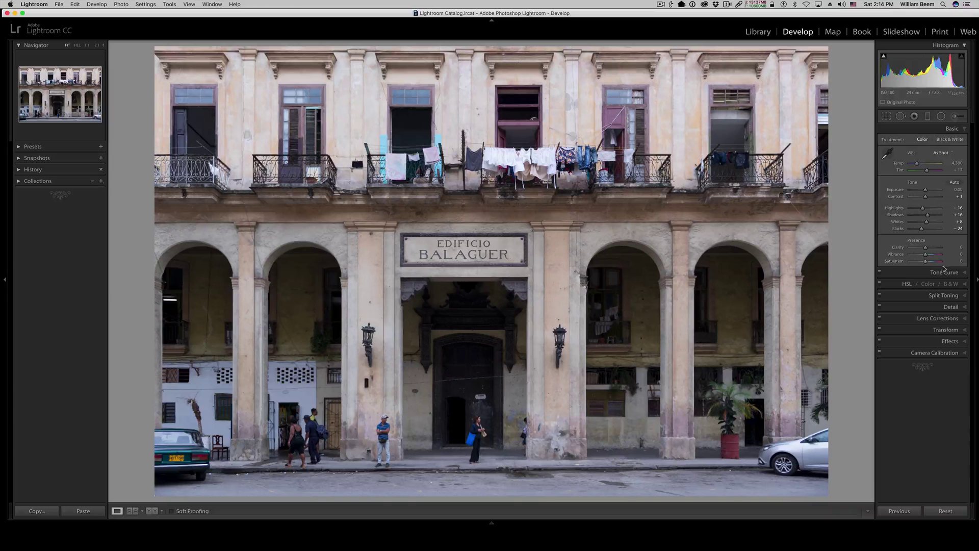
pyautogui.doubleClick(925, 255)
pyautogui.moveTo(926, 247); pyautogui.dragTo(930, 249)
pyautogui.moveTo(925, 255); pyautogui.dragTo(934, 256)
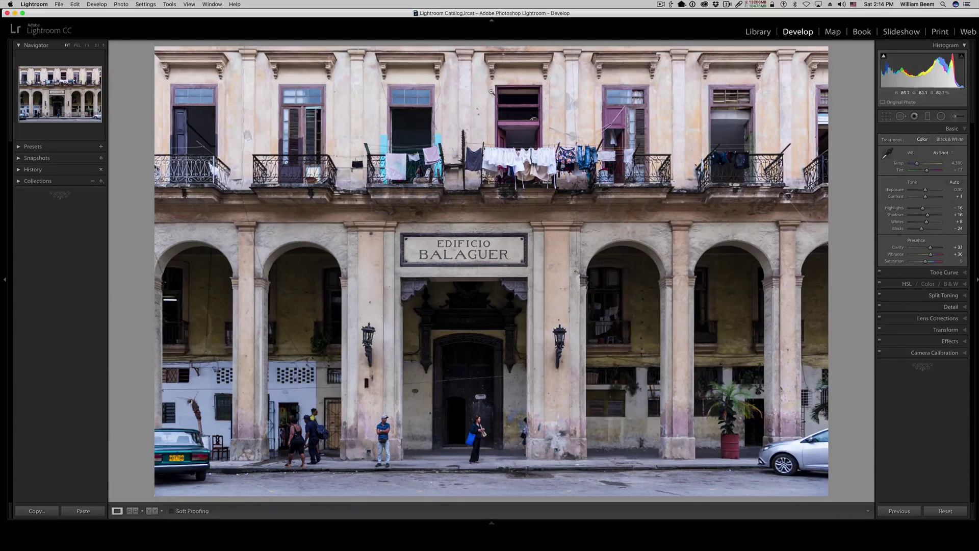
pyautogui.click(927, 117)
pyautogui.moveTo(469, 74); pyautogui.dragTo(471, 204)
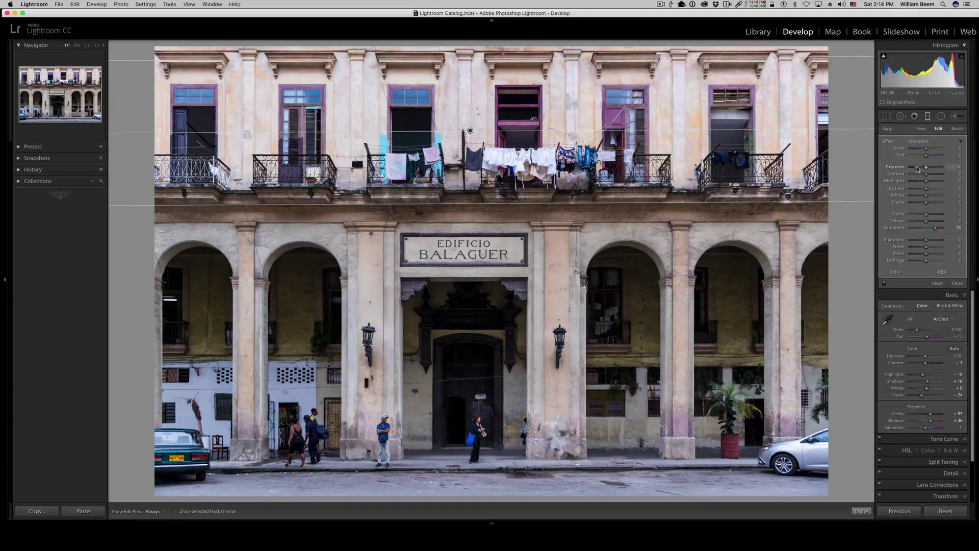
# Set the graduated filter's Exposure to -1.27 and draw a radial filter over the right-side arch
pyautogui.moveTo(925, 170); pyautogui.dragTo(916, 158)
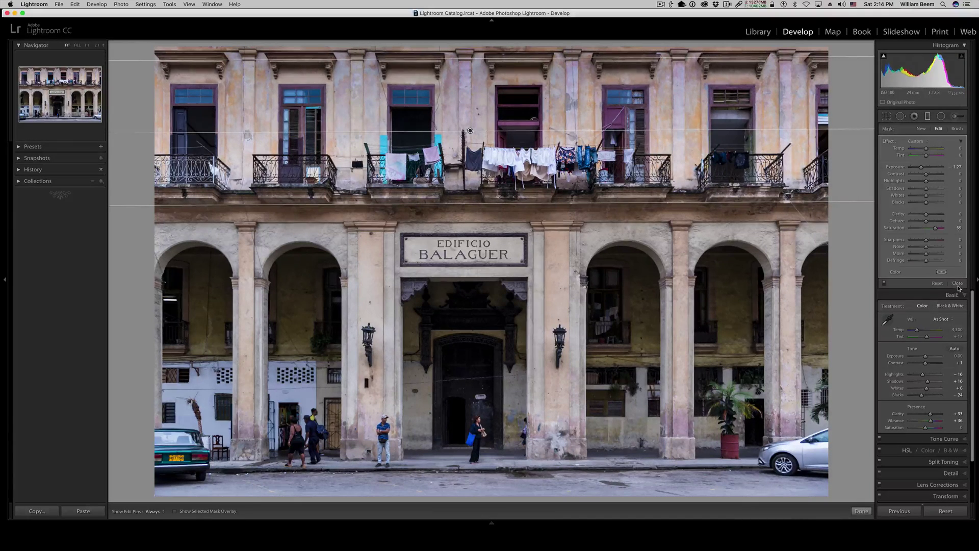
pyautogui.click(941, 117)
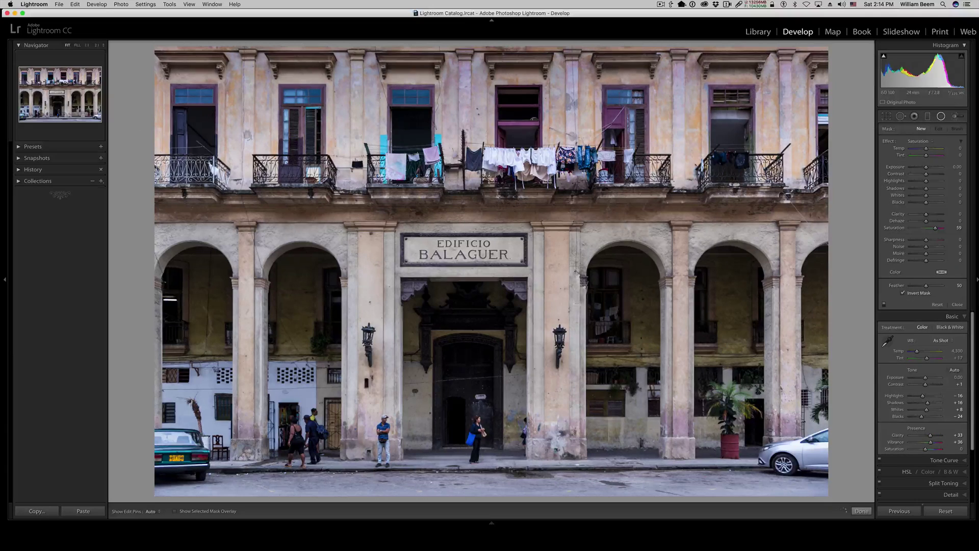
pyautogui.moveTo(598, 286); pyautogui.dragTo(625, 314)
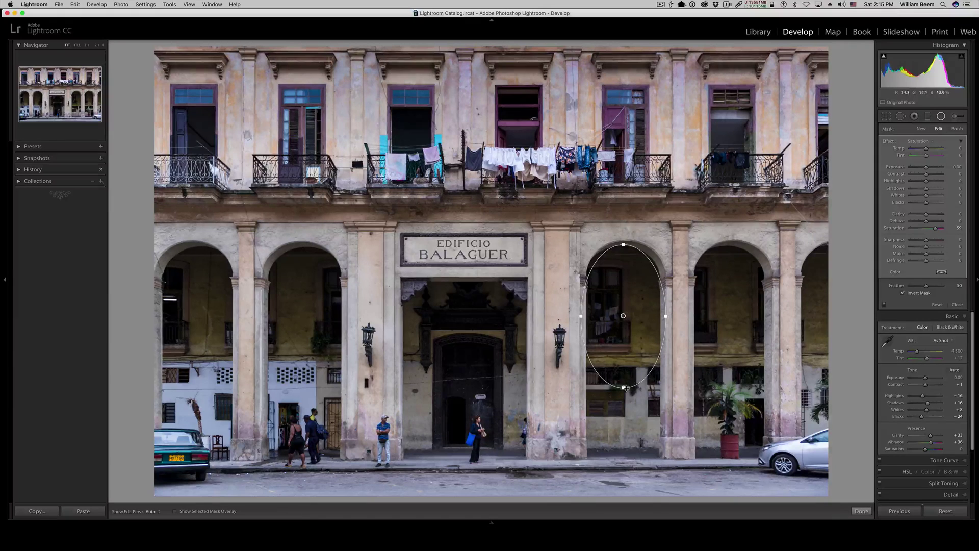
# Shorten the arch ellipse and set Exposure +2.24, Contrast 33, Clarity 34 and Highlights 78 inside it
pyautogui.moveTo(625, 389); pyautogui.dragTo(623, 376)
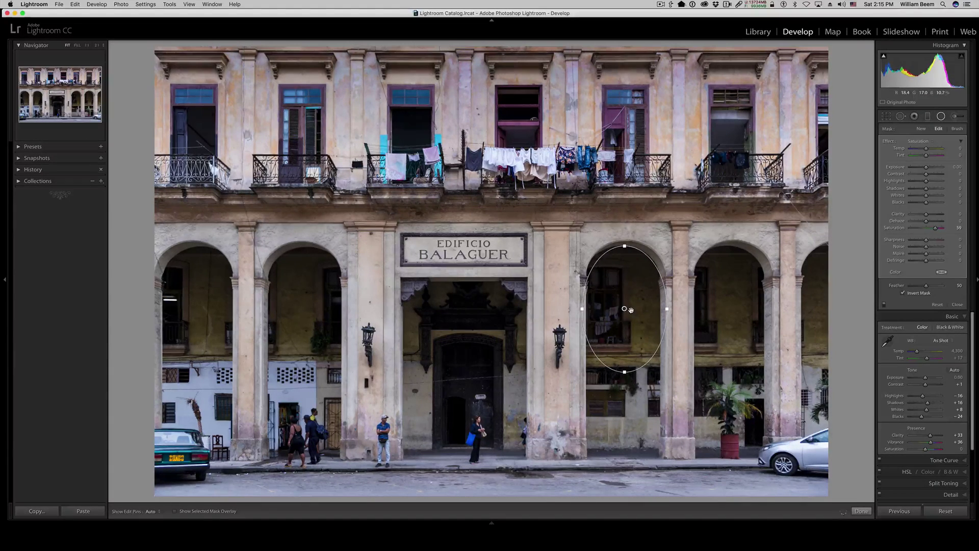
pyautogui.moveTo(926, 168); pyautogui.dragTo(933, 166)
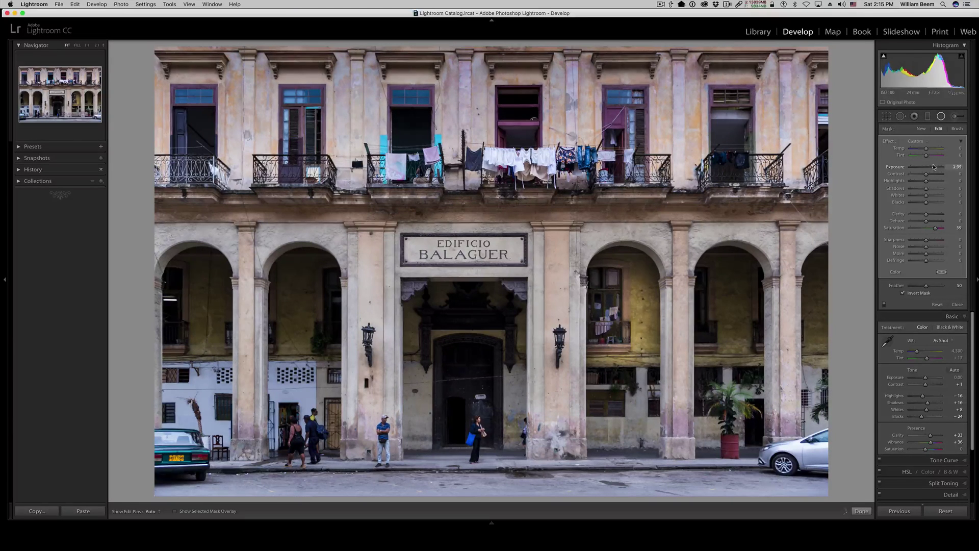
pyautogui.moveTo(933, 167); pyautogui.dragTo(933, 176)
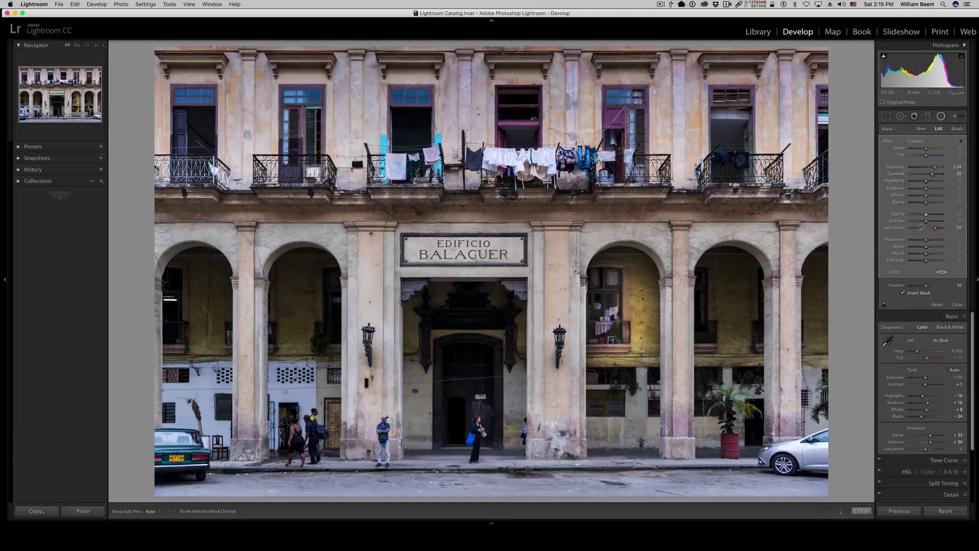
pyautogui.moveTo(926, 214); pyautogui.dragTo(931, 216)
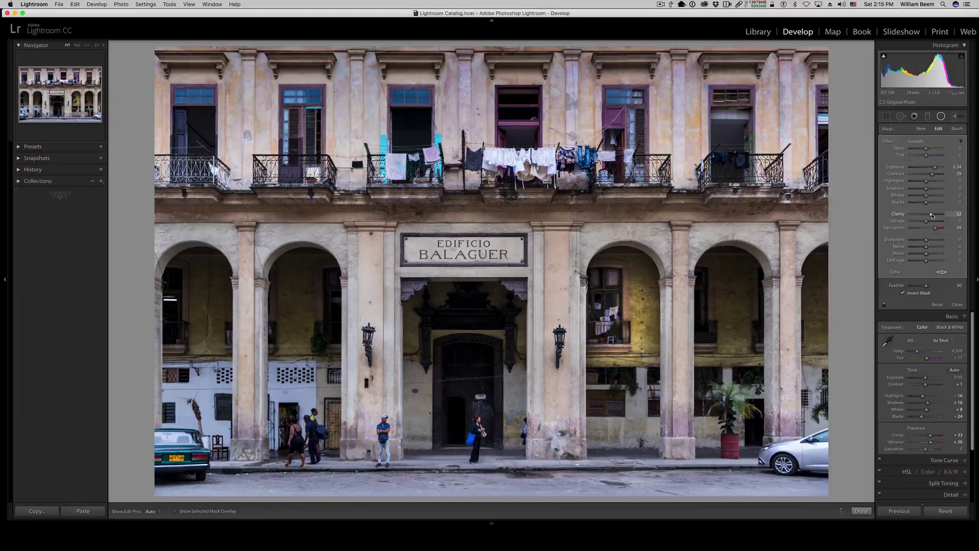
pyautogui.moveTo(926, 181); pyautogui.dragTo(937, 182)
# Duplicate the arch radial filter onto the arch further right and the arch left of the doorway
pyautogui.moveTo(641, 325)
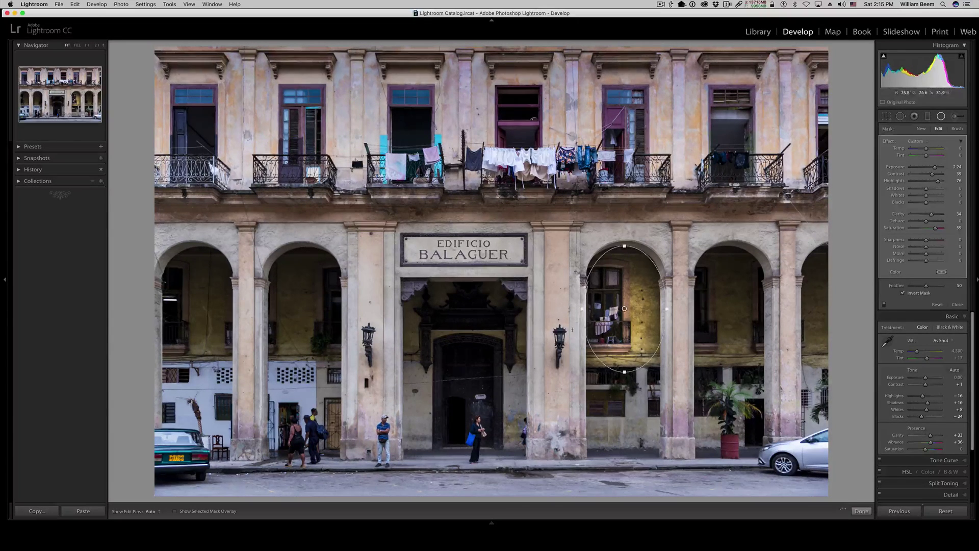
pyautogui.rightClick(624, 308)
pyautogui.click(635, 314)
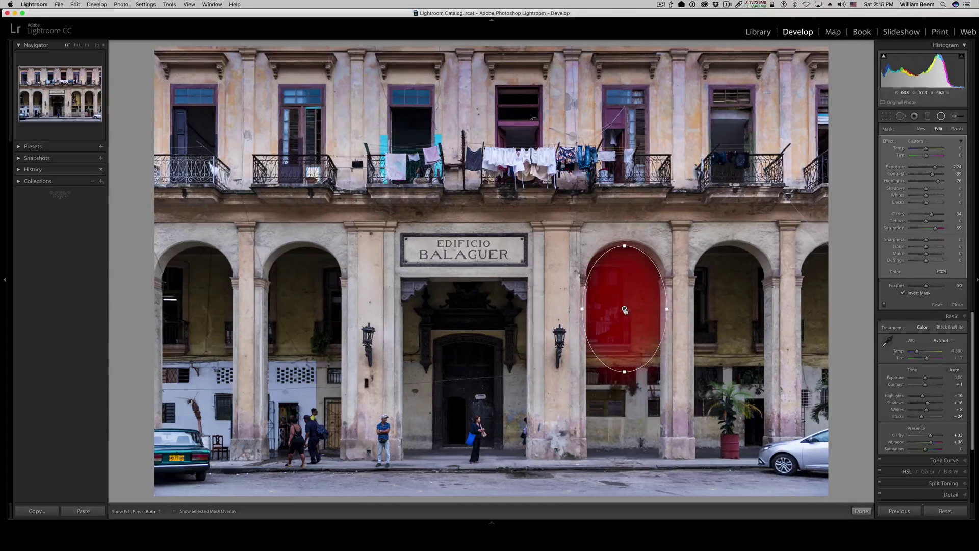
pyautogui.moveTo(625, 309); pyautogui.dragTo(731, 307)
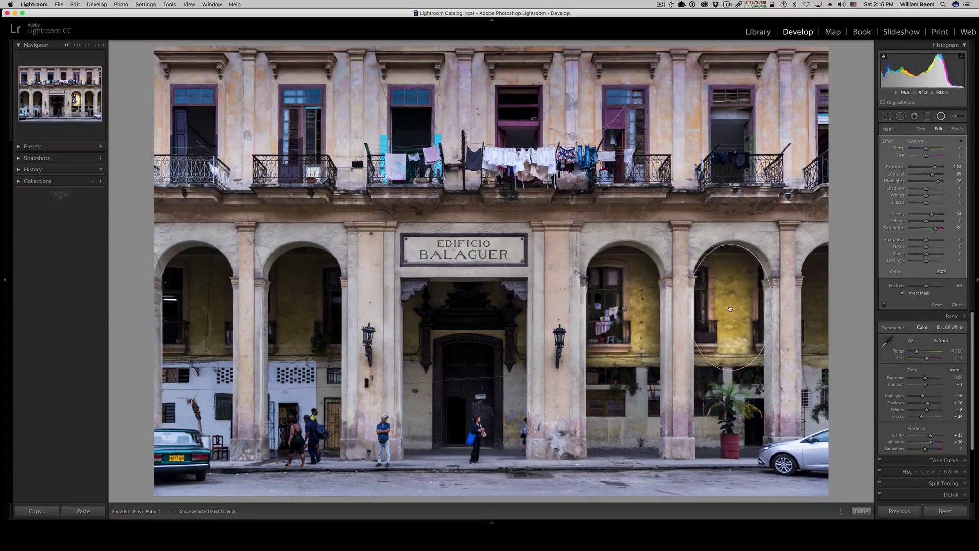
pyautogui.rightClick(731, 307)
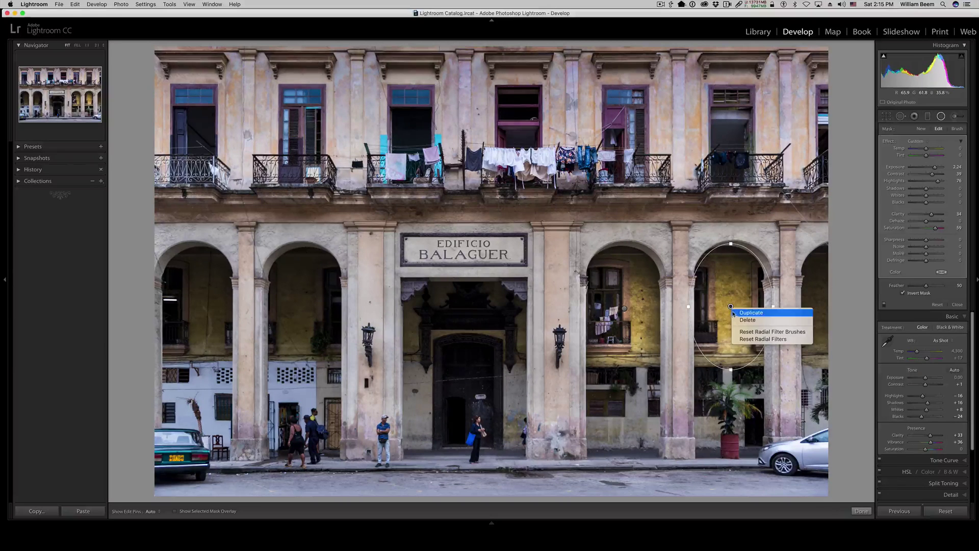
pyautogui.click(750, 313)
pyautogui.moveTo(731, 306); pyautogui.dragTo(302, 310)
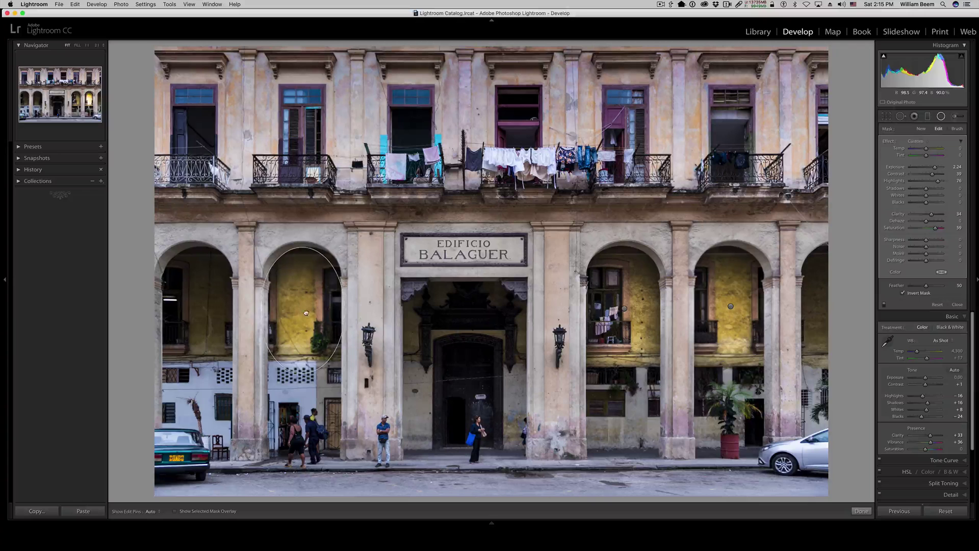
# Place another copy of the radial filter on the leftmost arch
pyautogui.rightClick(303, 310)
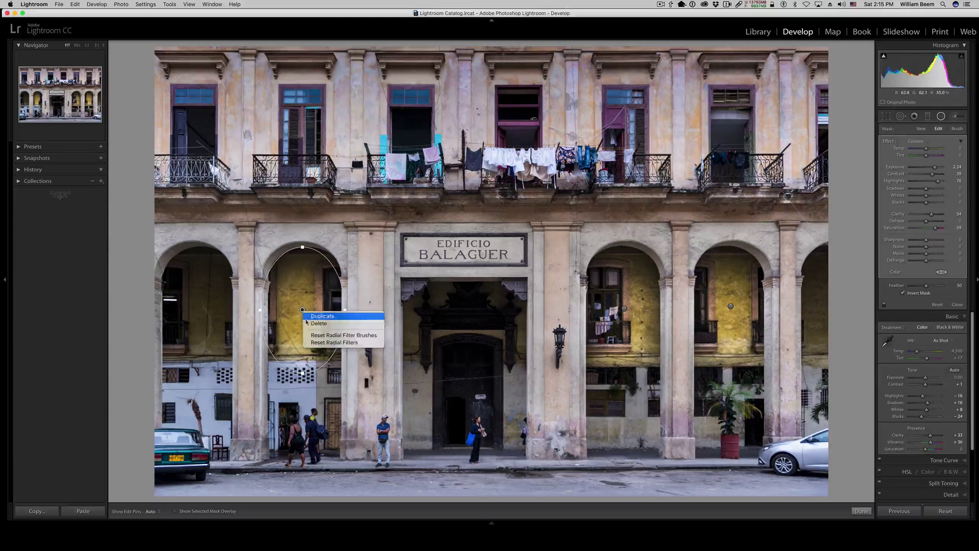
pyautogui.click(195, 325)
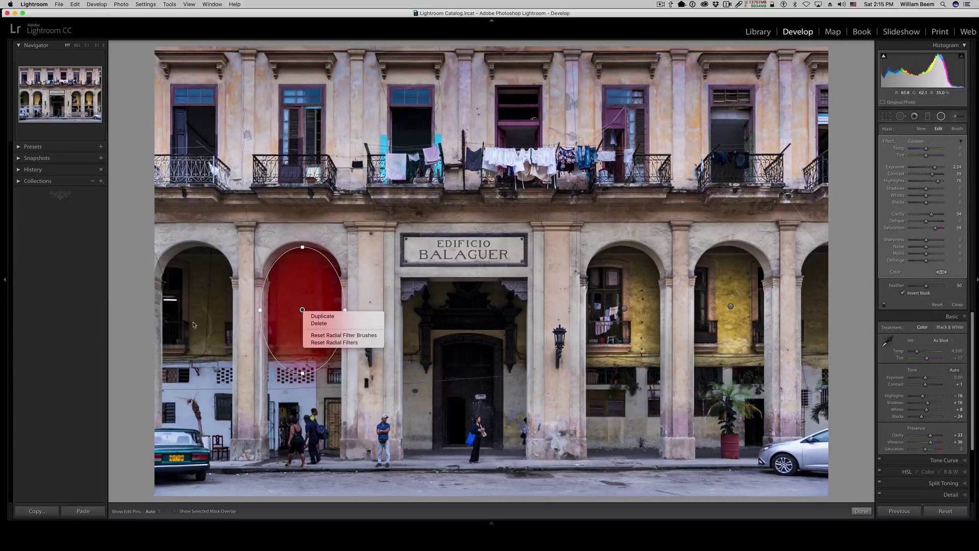
pyautogui.moveTo(303, 309); pyautogui.dragTo(193, 309)
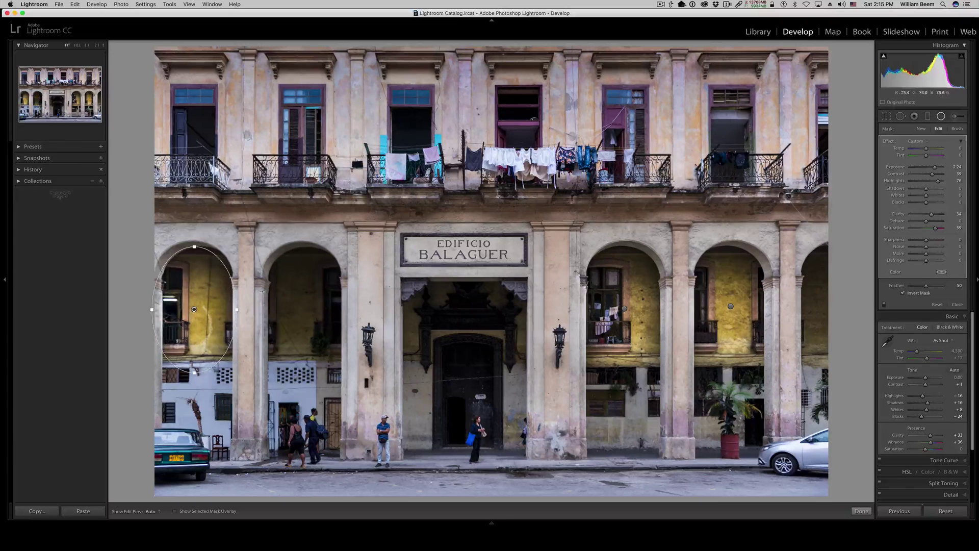
pyautogui.rightClick(190, 313)
pyautogui.press('Escape')
pyautogui.rightClick(192, 312)
pyautogui.press('Escape')
pyautogui.rightClick(193, 314)
pyautogui.press('Escape')
# Delete the stray extra filter copy on the doorway pillar and finish radial filtering
pyautogui.moveTo(194, 310); pyautogui.dragTo(302, 310)
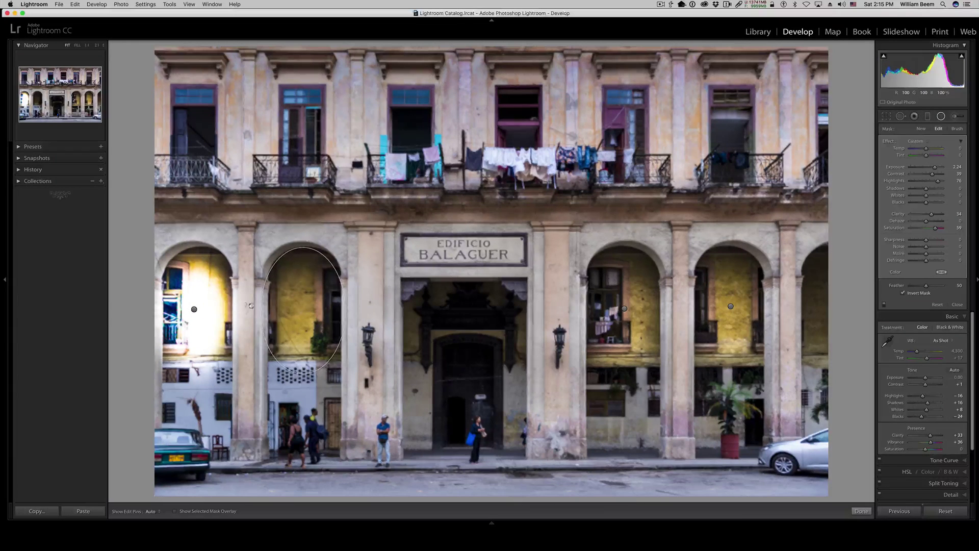
pyautogui.click(194, 310)
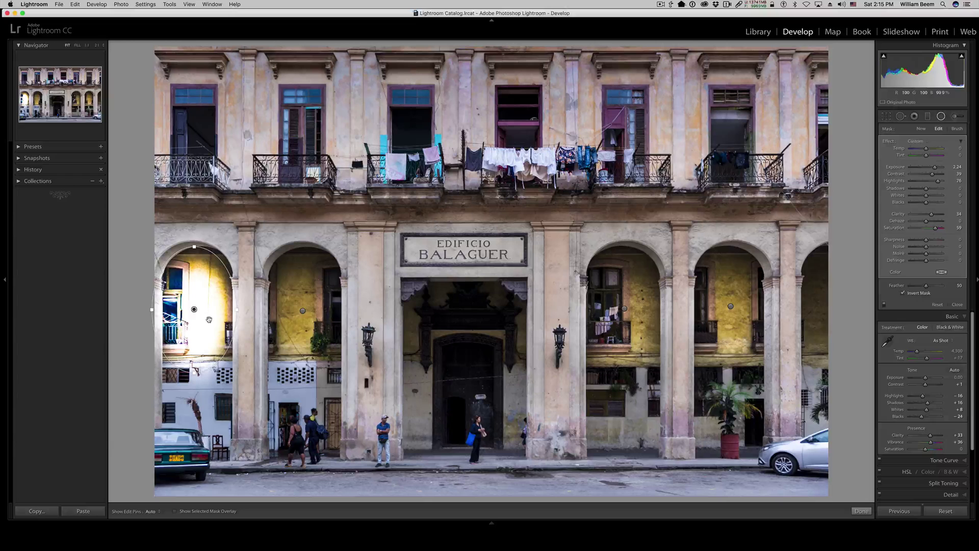
pyautogui.click(240, 303)
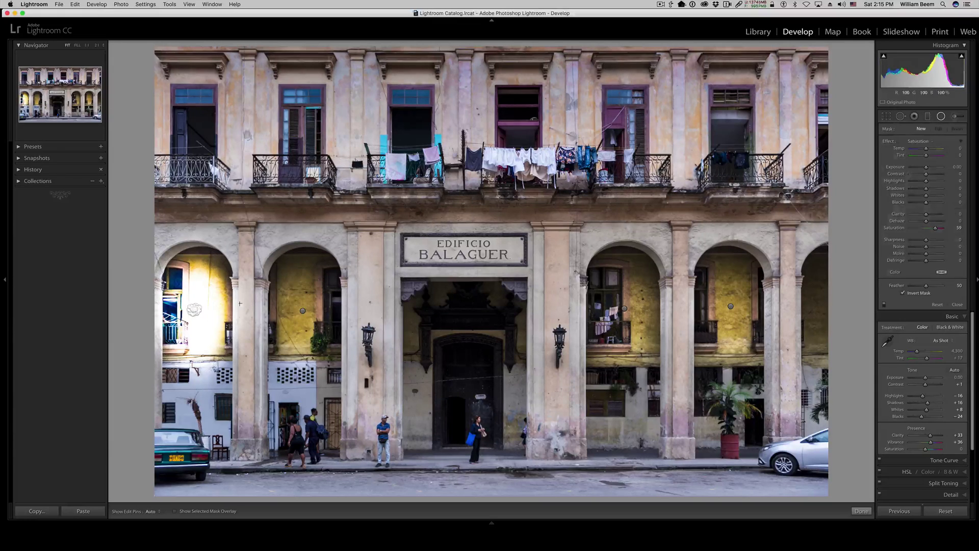
pyautogui.click(194, 310)
pyautogui.moveTo(194, 310); pyautogui.dragTo(399, 364)
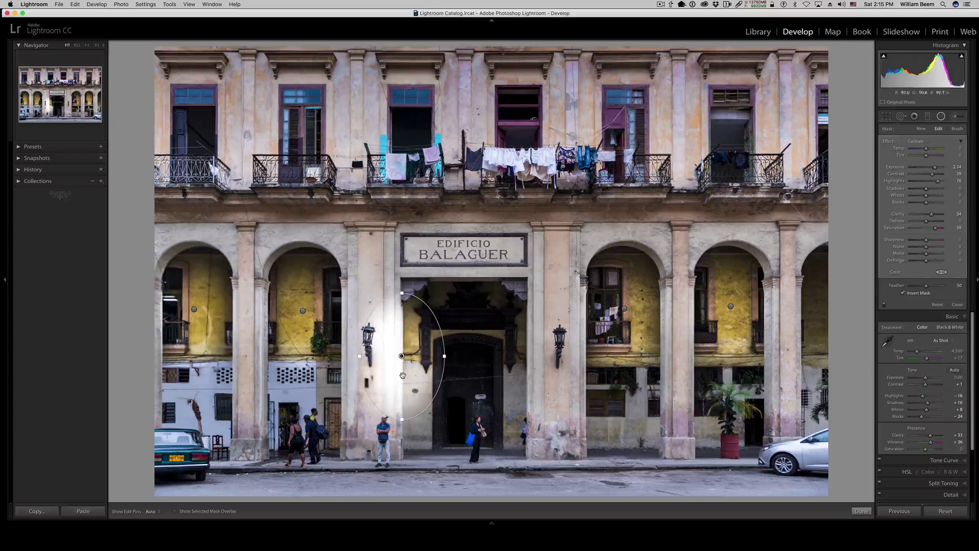
pyautogui.press('Delete')
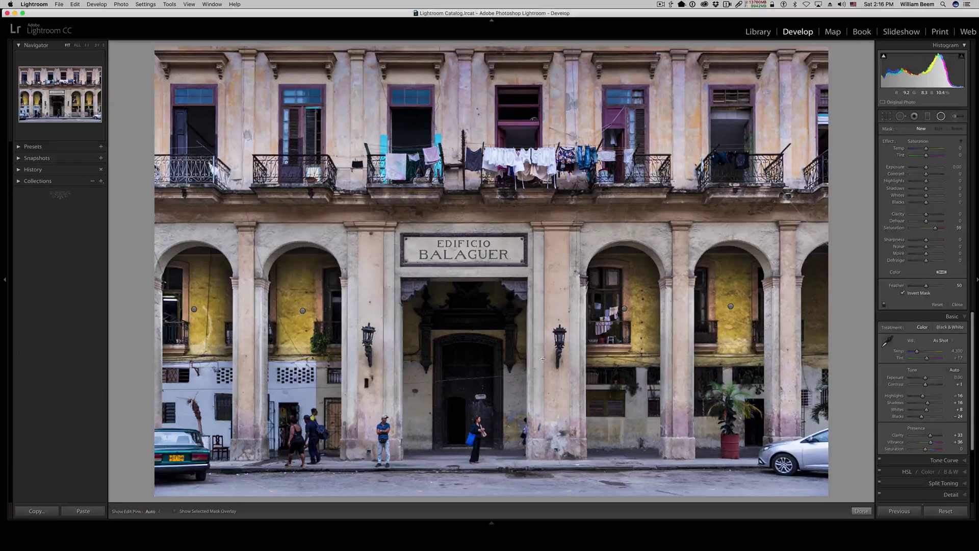
pyautogui.click(941, 116)
# Add a graduated filter up from the street edge with Exposure -0.97 and Clarity 39
pyautogui.click(927, 117)
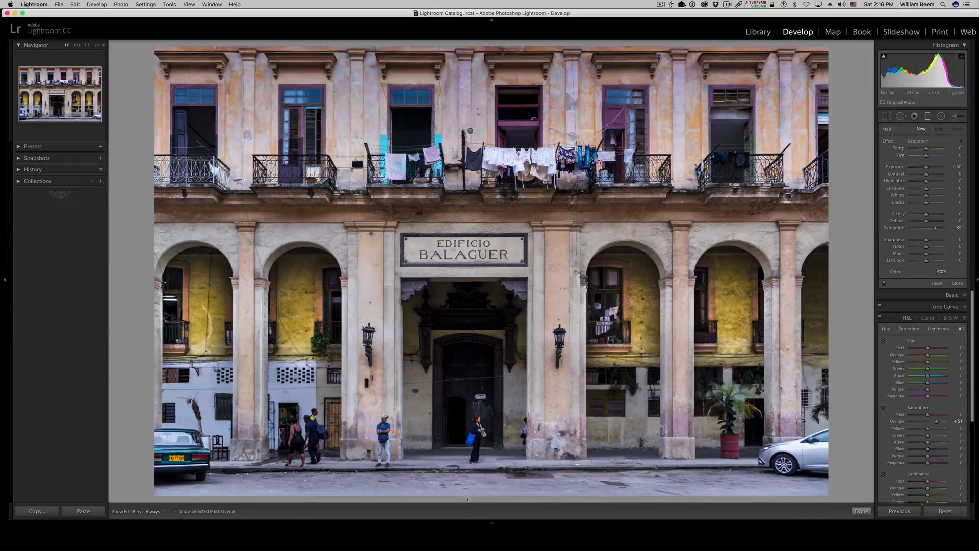
pyautogui.moveTo(469, 500); pyautogui.dragTo(472, 454)
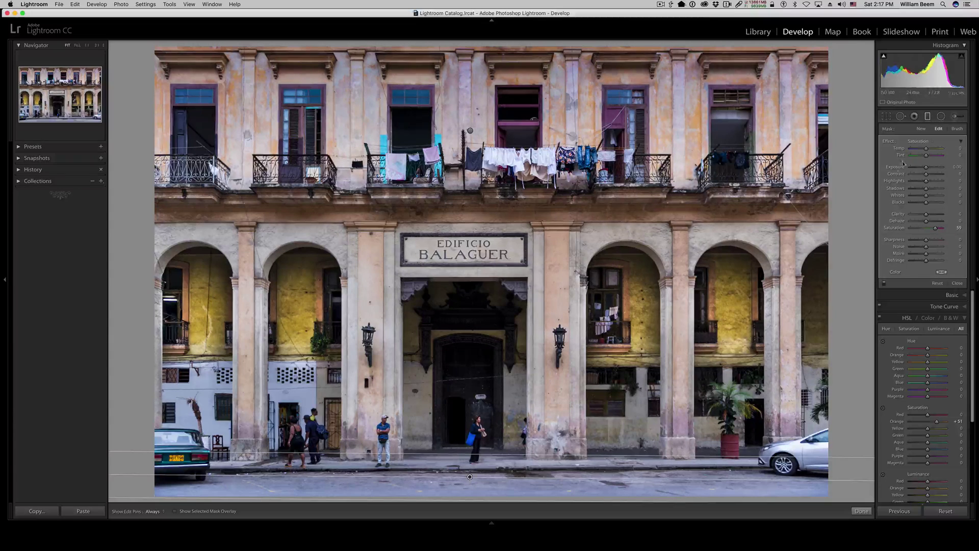
pyautogui.moveTo(926, 168); pyautogui.dragTo(921, 168)
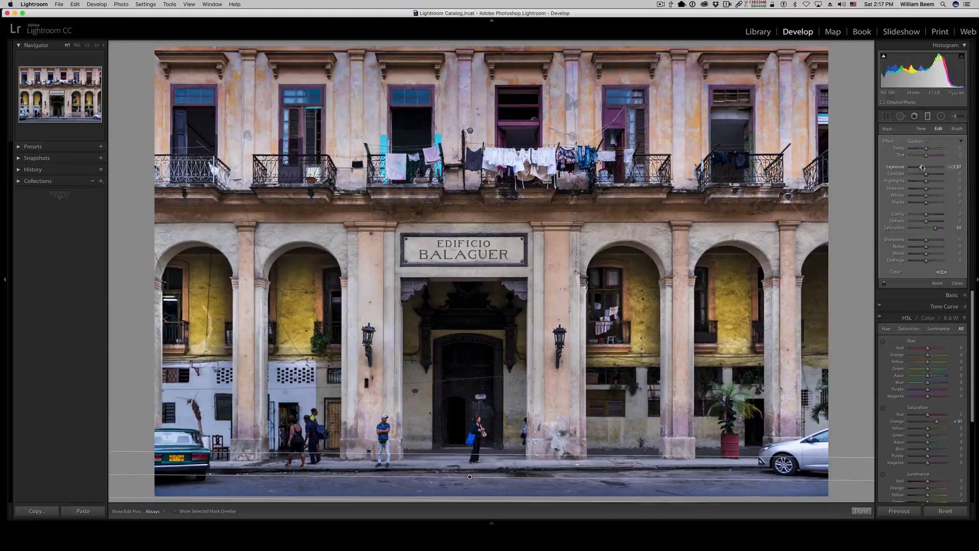
pyautogui.moveTo(921, 168); pyautogui.dragTo(923, 168)
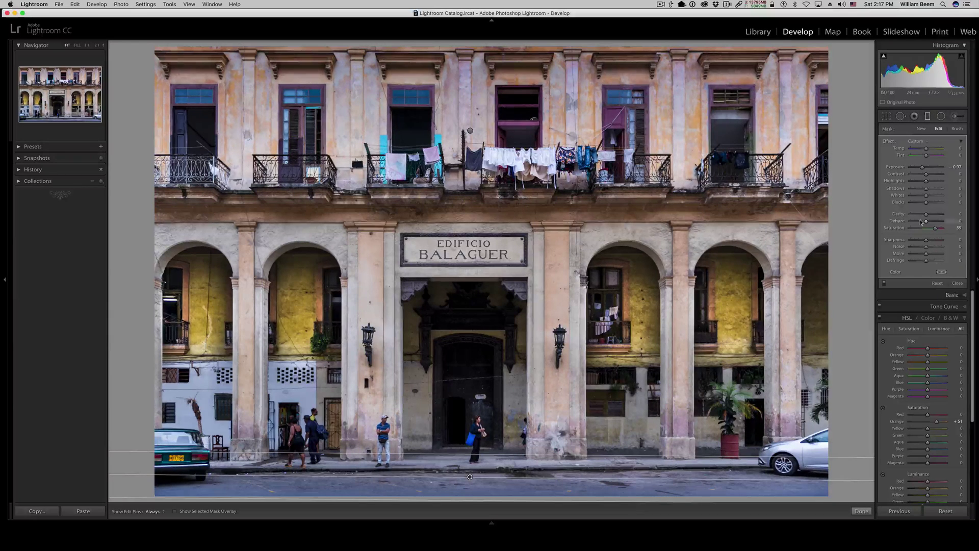
pyautogui.moveTo(926, 214); pyautogui.dragTo(932, 214)
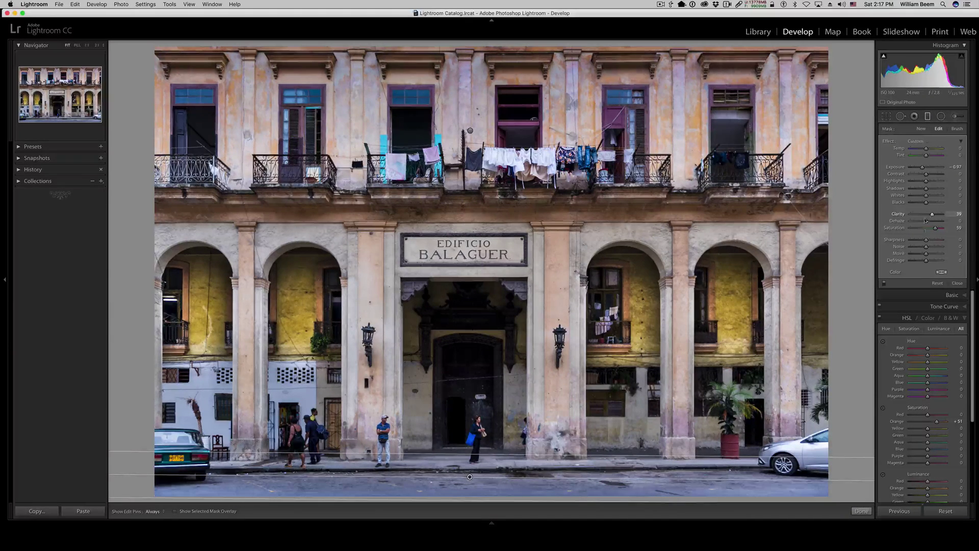
pyautogui.click(957, 283)
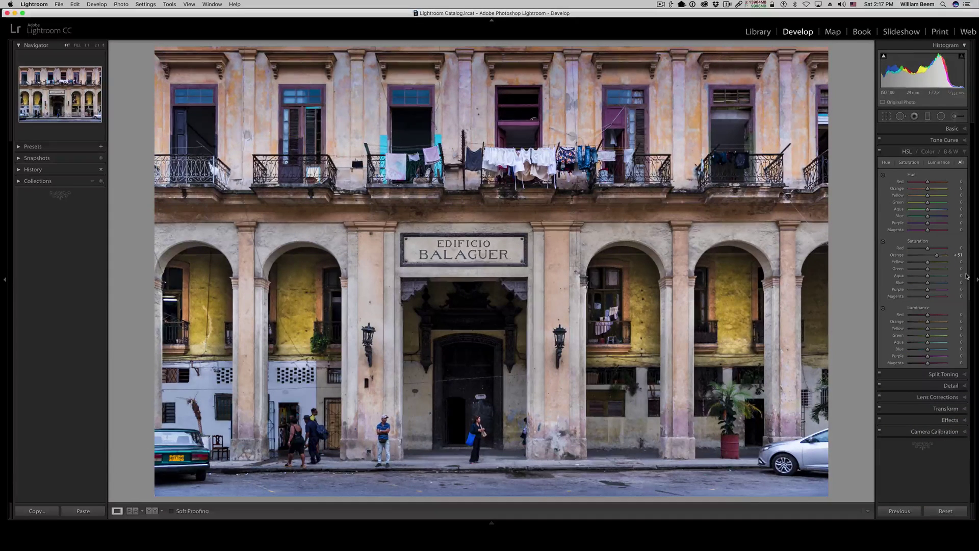
pyautogui.press('\\')
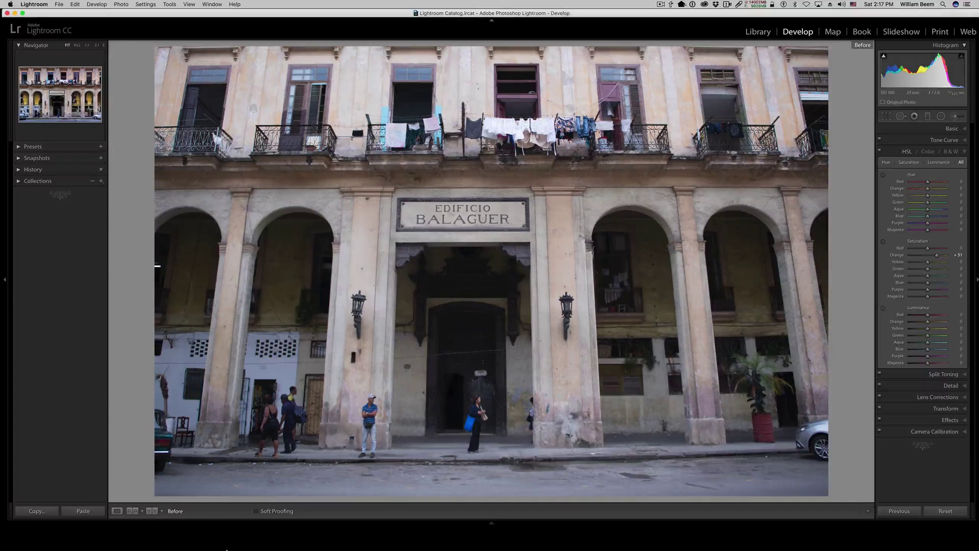
pyautogui.press('\\')
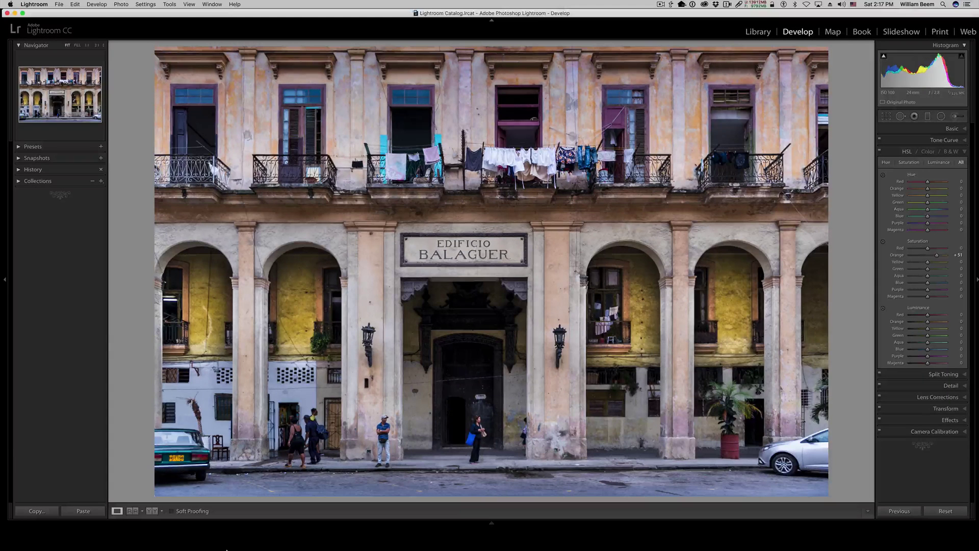